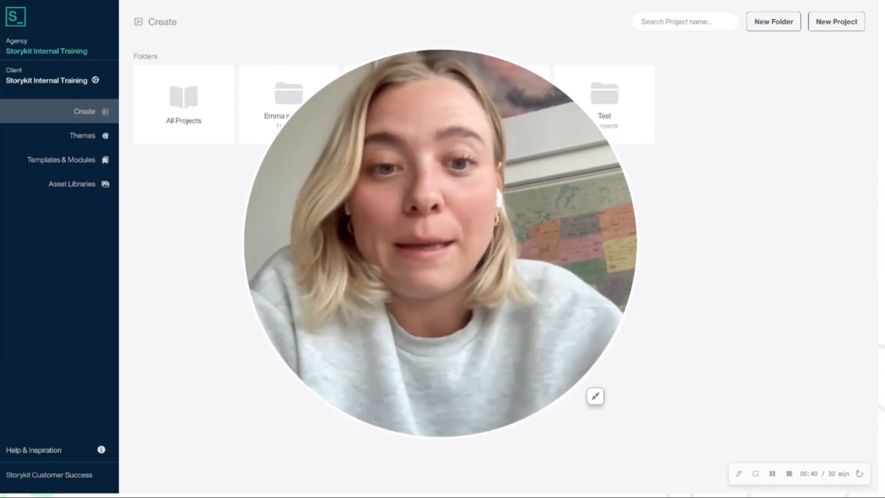
# - Create a new project named Project 1
pyautogui.click(596, 397)
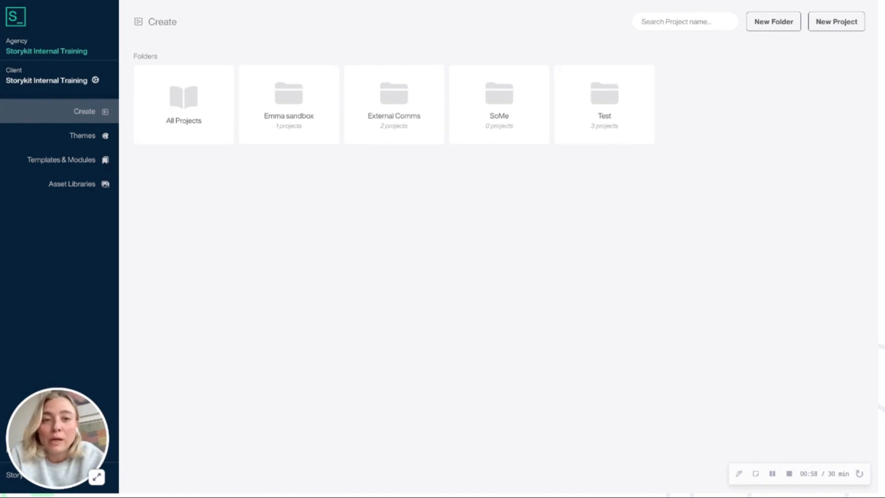
pyautogui.click(835, 27)
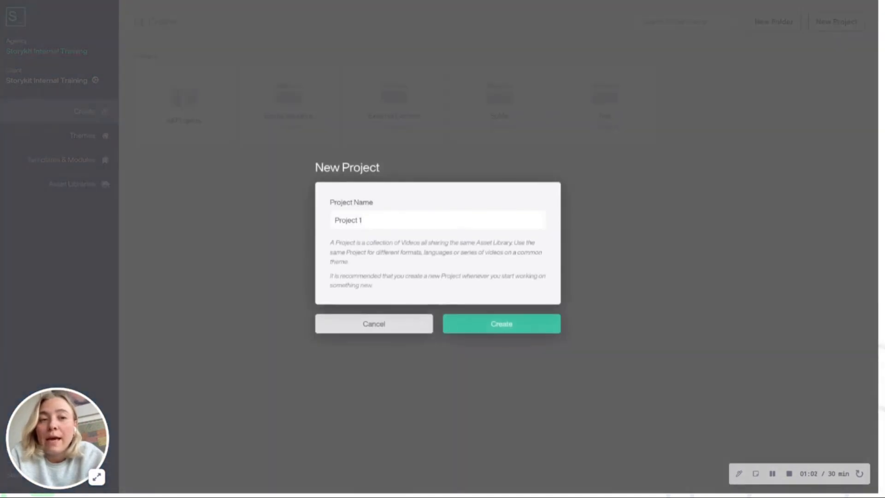
pyautogui.moveTo(377, 220); pyautogui.dragTo(317, 223)
pyautogui.click(382, 220)
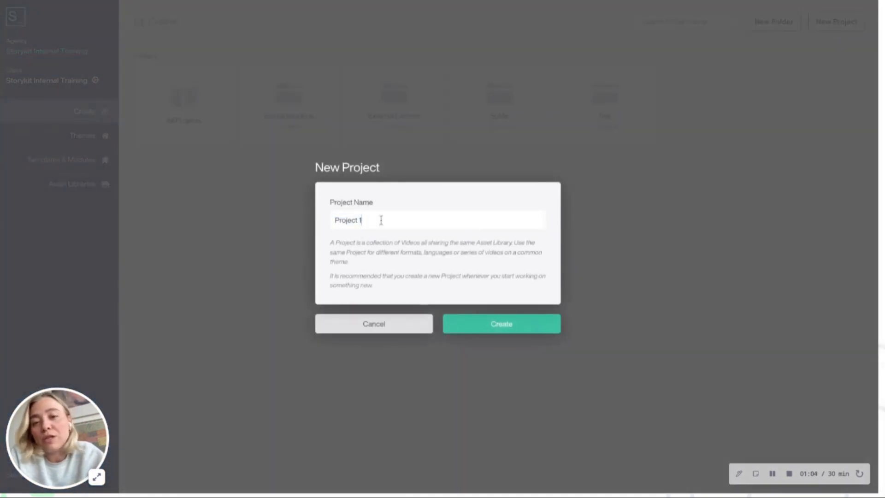
pyautogui.tripleClick(409, 224)
pyautogui.click(496, 326)
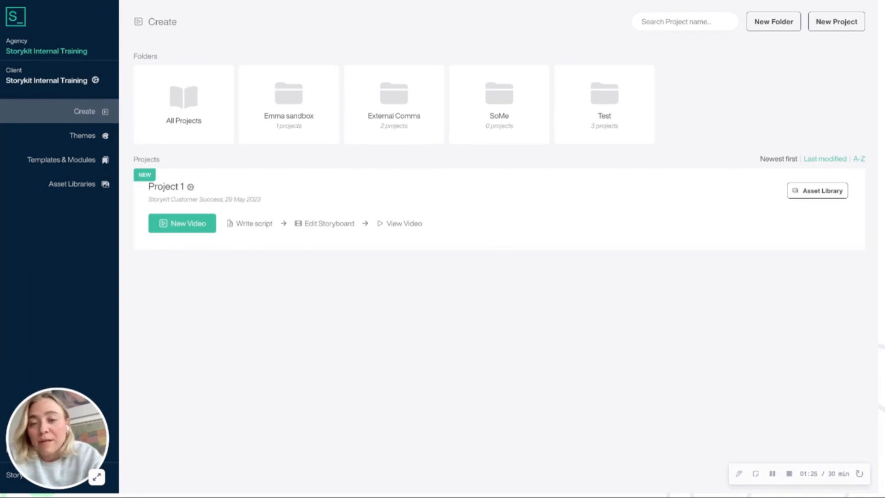
# - Start a new video in Project 1 and give it the Energetic theme
pyautogui.click(181, 229)
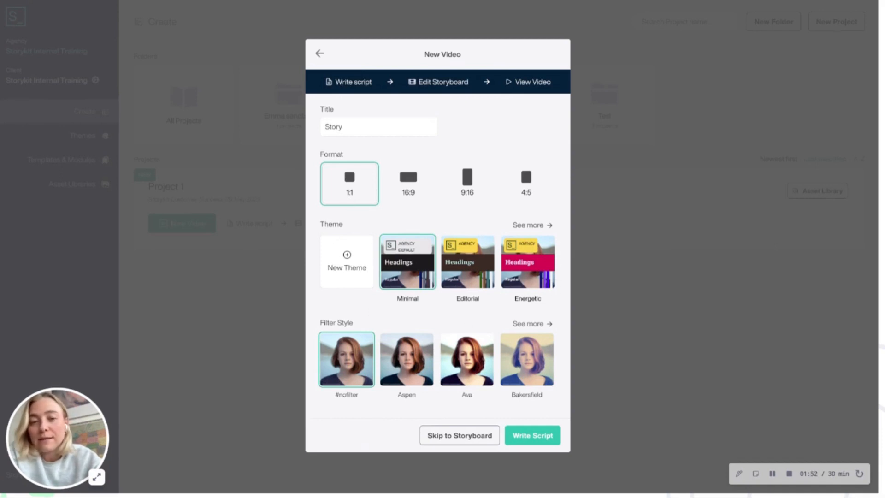
pyautogui.click(530, 226)
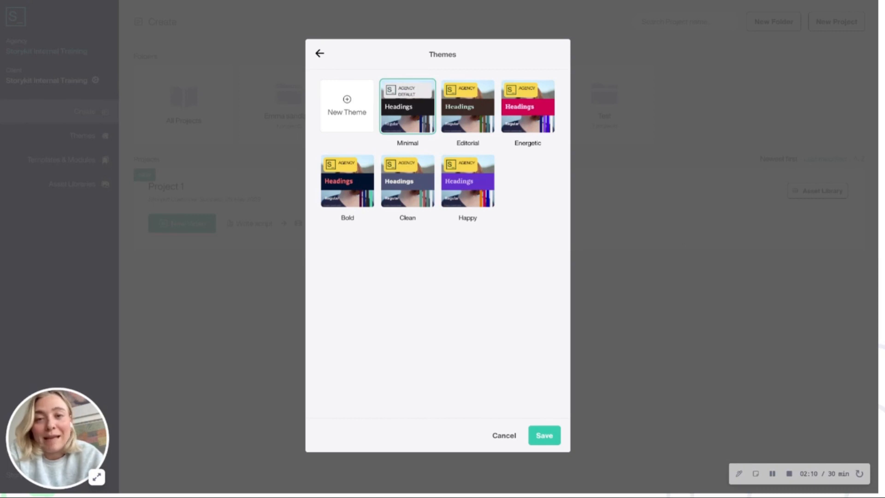
pyautogui.click(319, 53)
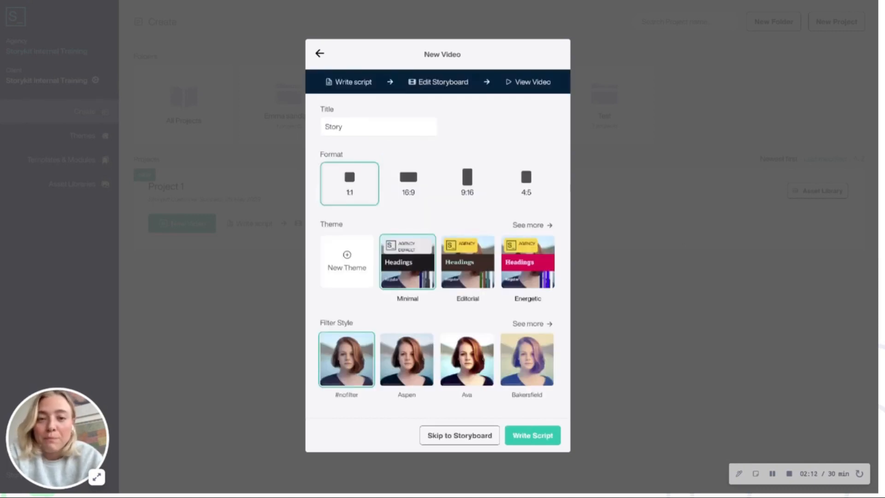
pyautogui.click(534, 272)
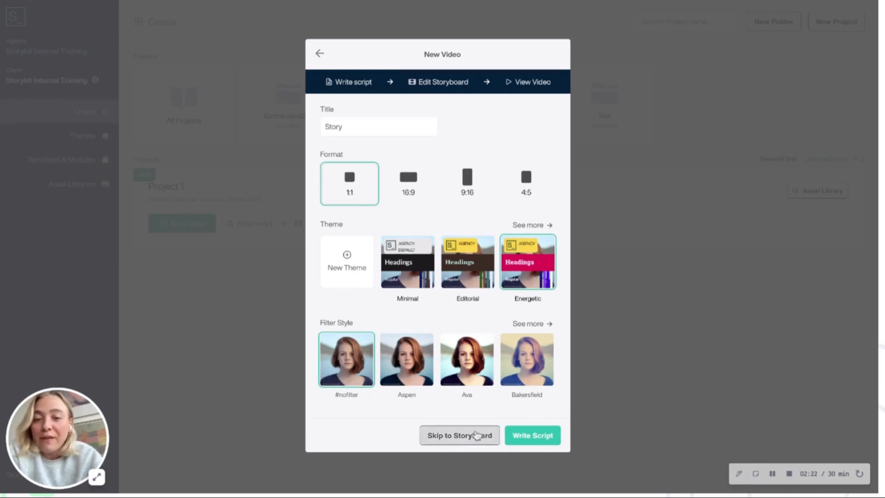
# - Apply the Metropolis filter style to the new video and proceed to writing its script
pyautogui.click(530, 325)
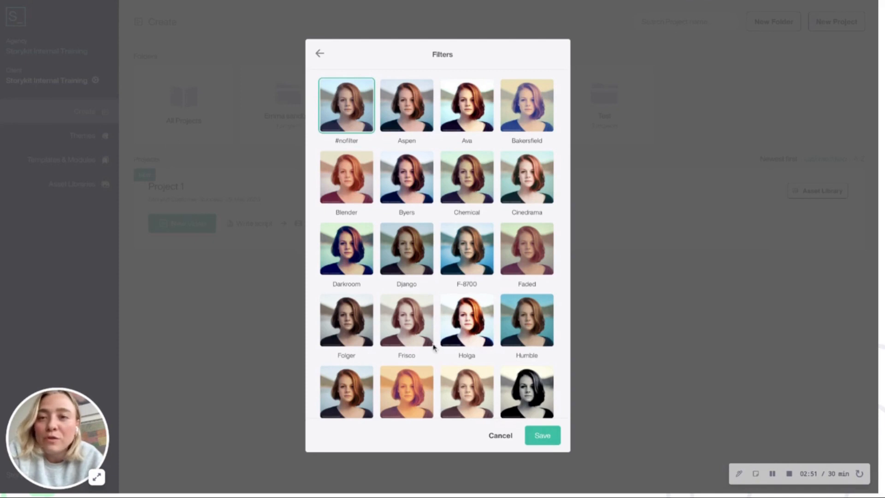
pyautogui.scroll(-5, 480, 286)
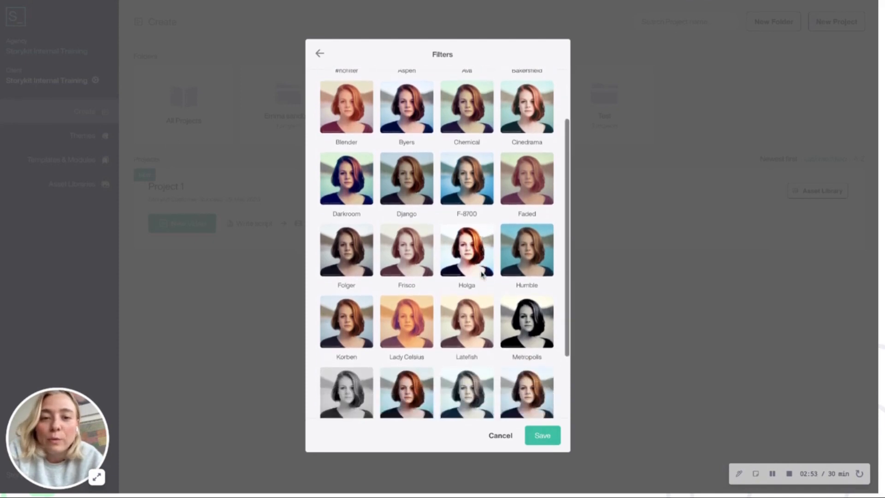
pyautogui.scroll(3, 481, 275)
pyautogui.scroll(-3, 530, 258)
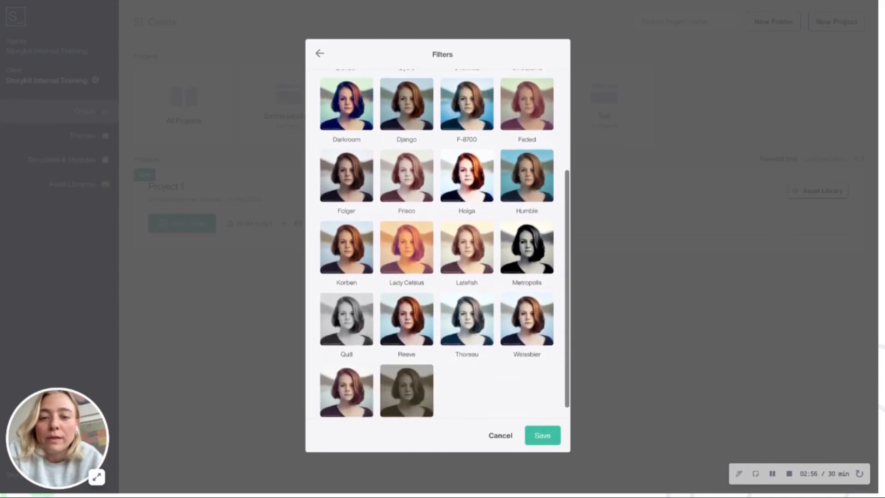
pyautogui.click(546, 246)
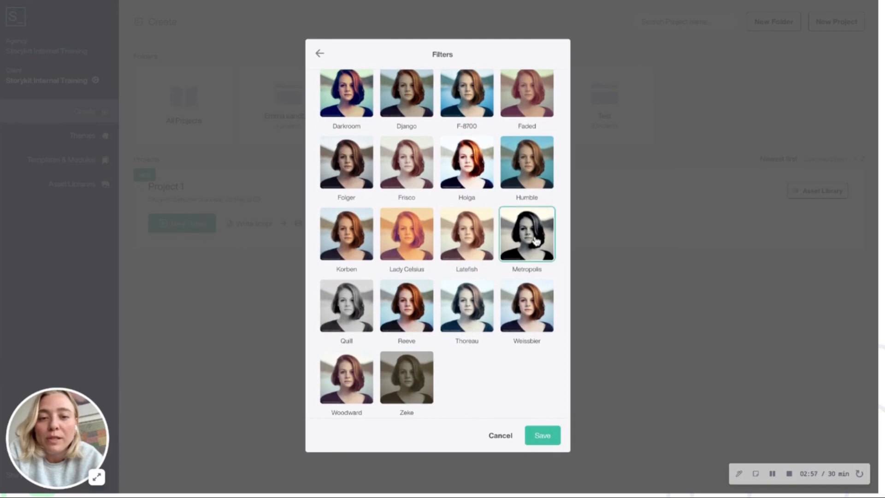
pyautogui.click(544, 435)
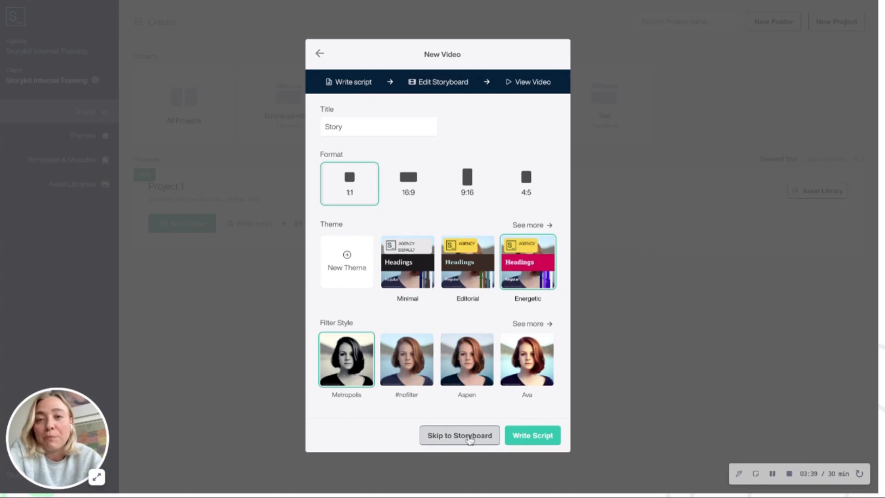
pyautogui.click(540, 444)
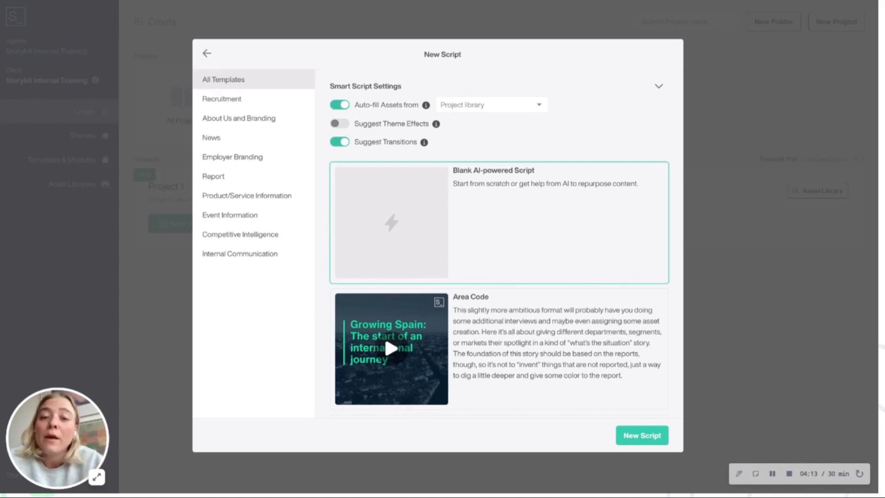
# - Look through the available script templates and their descriptions across all categories
pyautogui.scroll(-3, 546, 320)
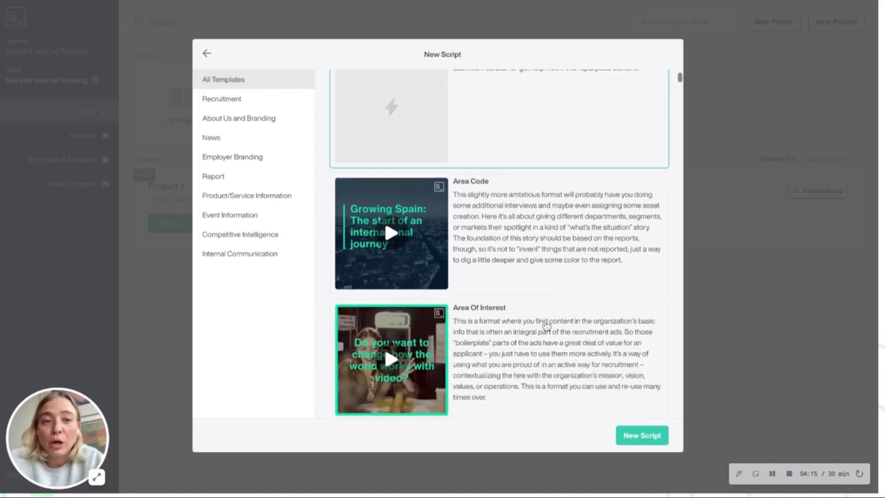
pyautogui.scroll(-2, 555, 249)
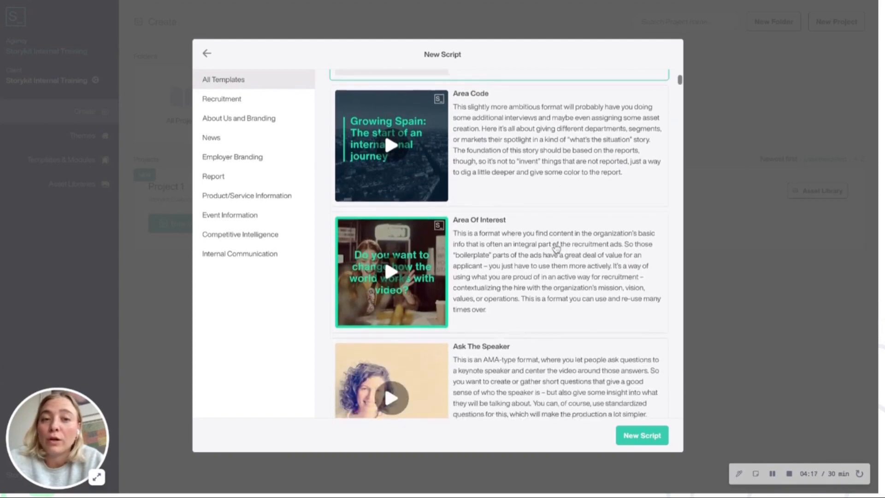
pyautogui.scroll(-7, 557, 249)
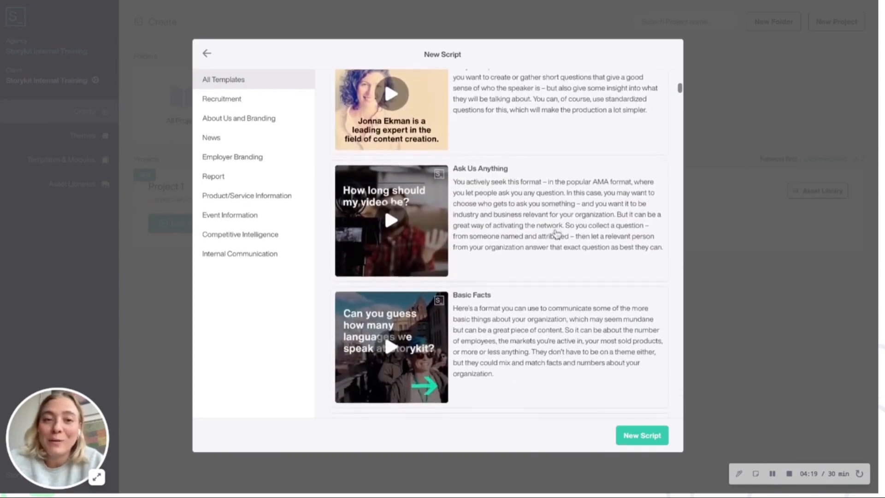
pyautogui.scroll(-11, 557, 233)
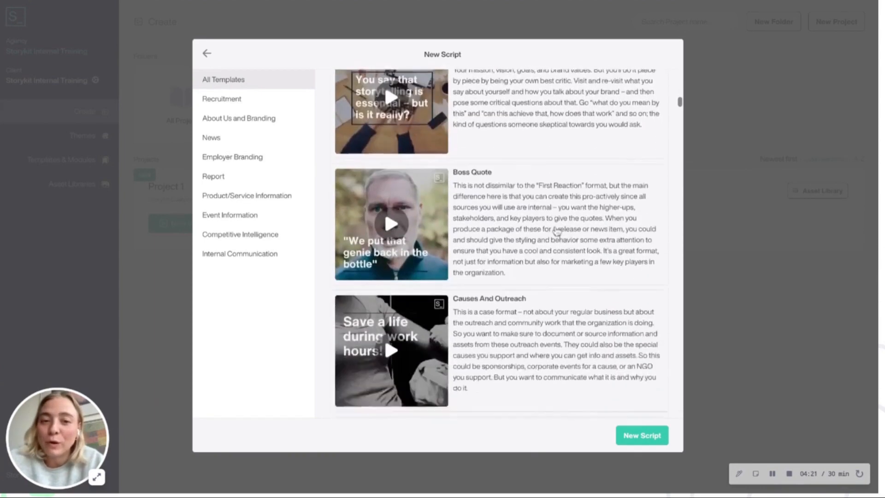
pyautogui.scroll(-9, 557, 232)
pyautogui.scroll(5, 557, 232)
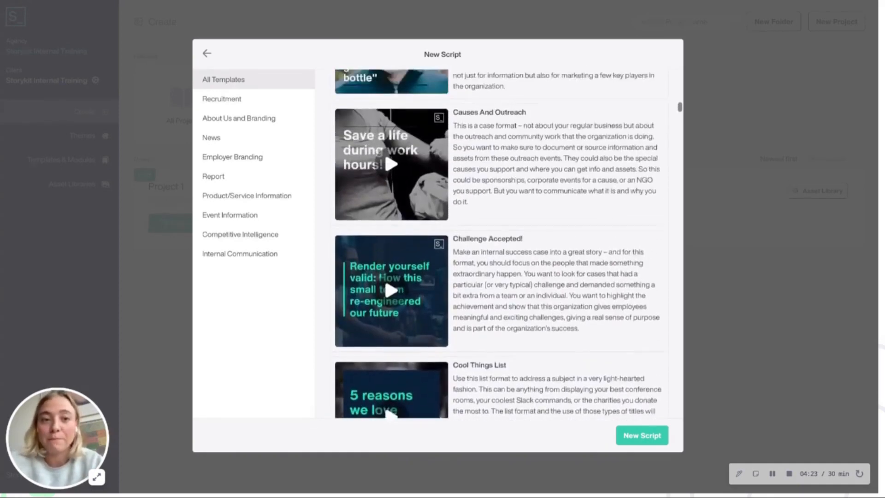
pyautogui.scroll(1, 571, 166)
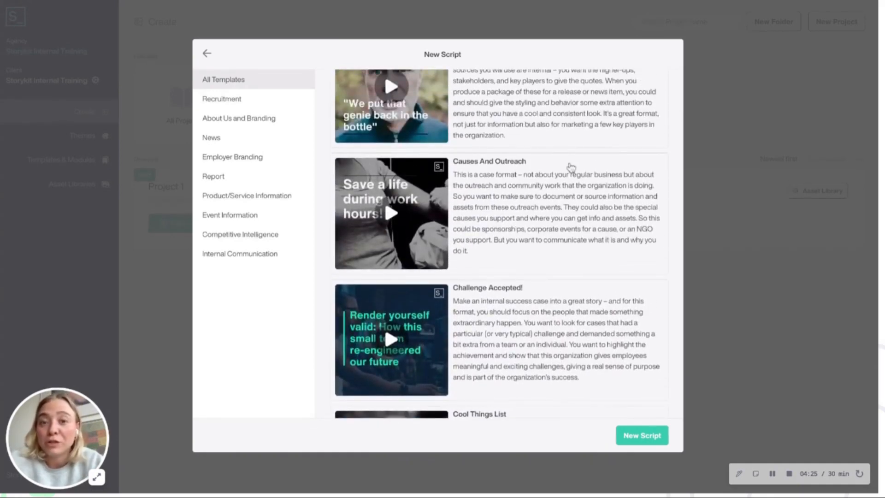
pyautogui.scroll(12, 571, 167)
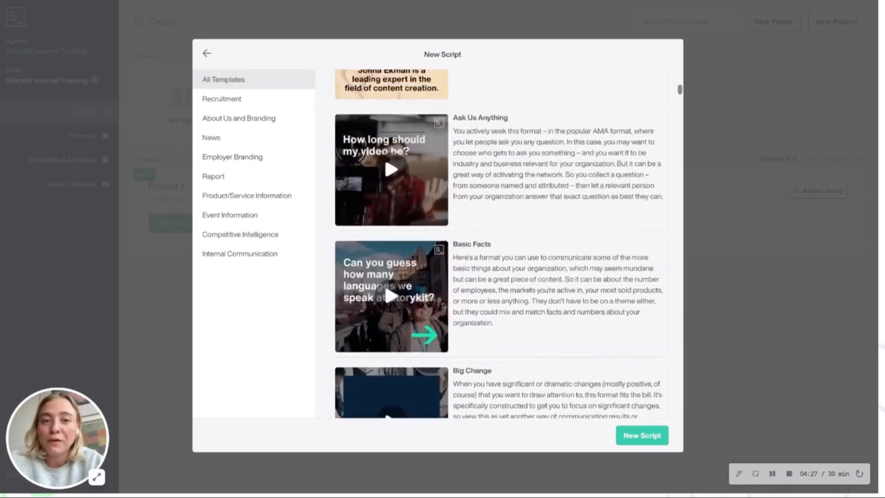
pyautogui.scroll(3, 392, 231)
pyautogui.scroll(4, 415, 283)
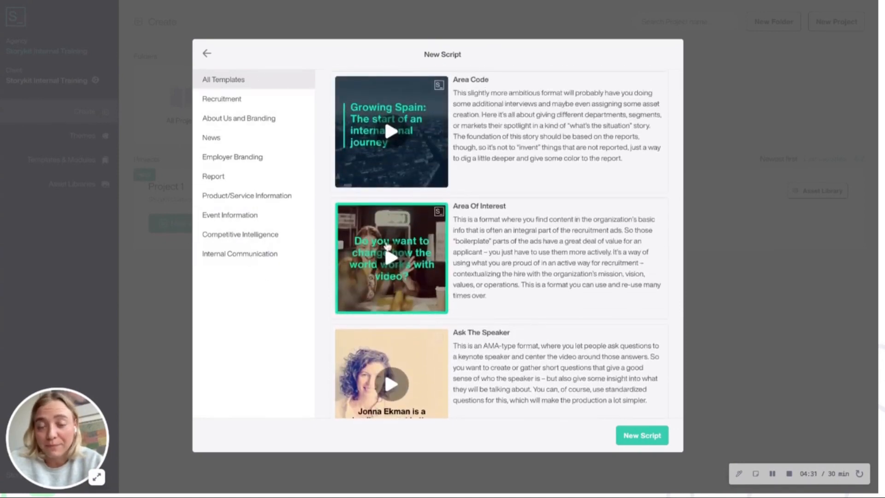
pyautogui.scroll(5, 387, 246)
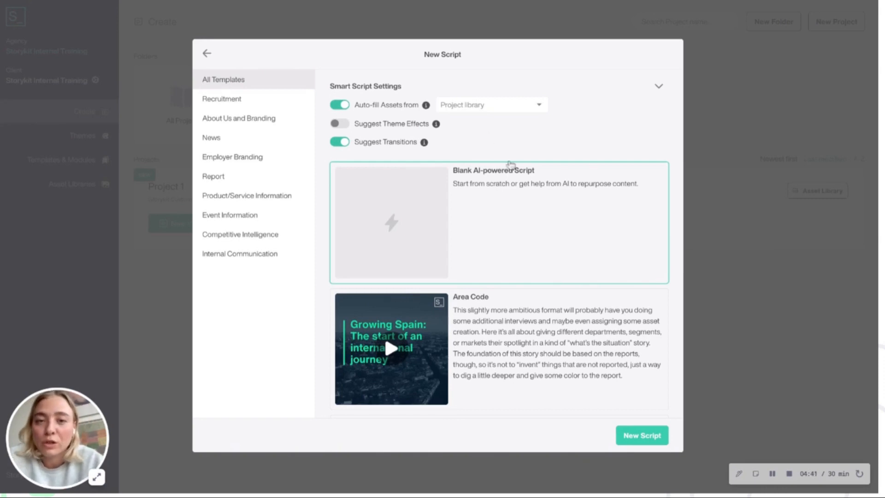
# - Turn off auto-filling of assets in the smart script settings and create a Blank AI-powered Script
pyautogui.tripleClick(423, 90)
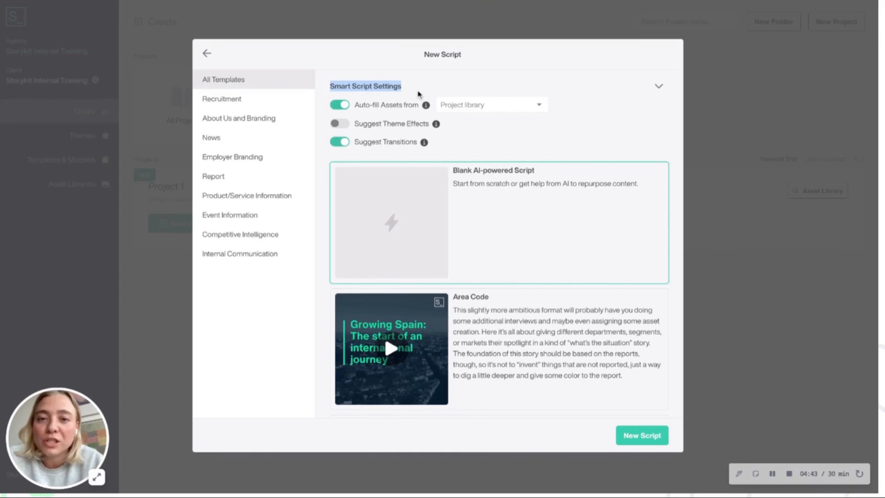
pyautogui.click(413, 91)
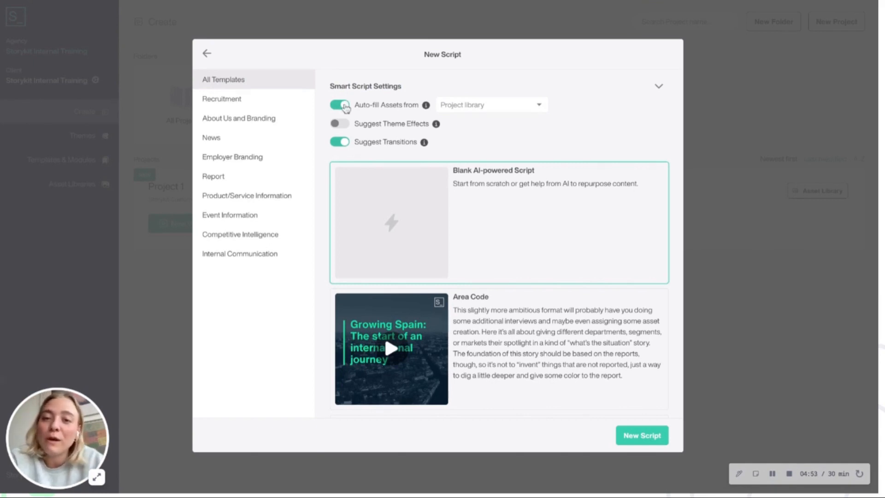
pyautogui.click(343, 105)
pyautogui.click(340, 105)
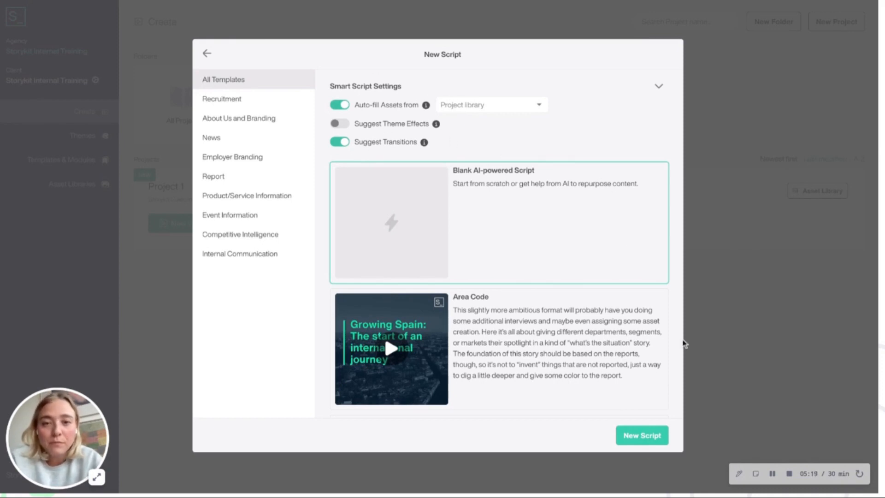
pyautogui.click(341, 105)
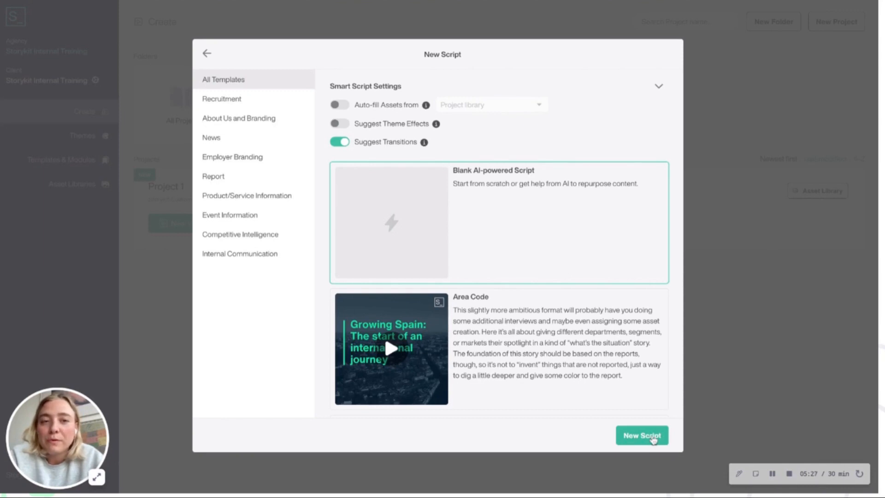
pyautogui.click(654, 440)
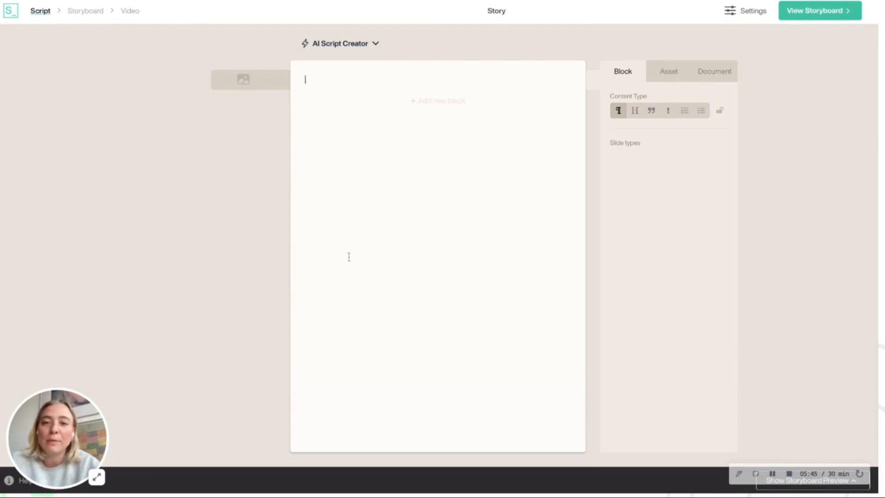
# - Paste the script "Something has happened to Storykit… We've got a brand new interface. Login and check it out today!" and expand the AI Script Creator
pyautogui.press('super+v')
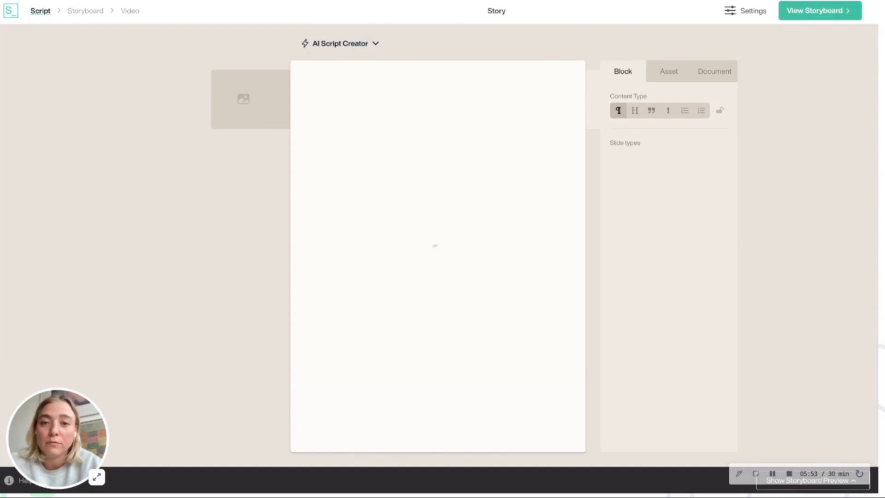
pyautogui.click(354, 47)
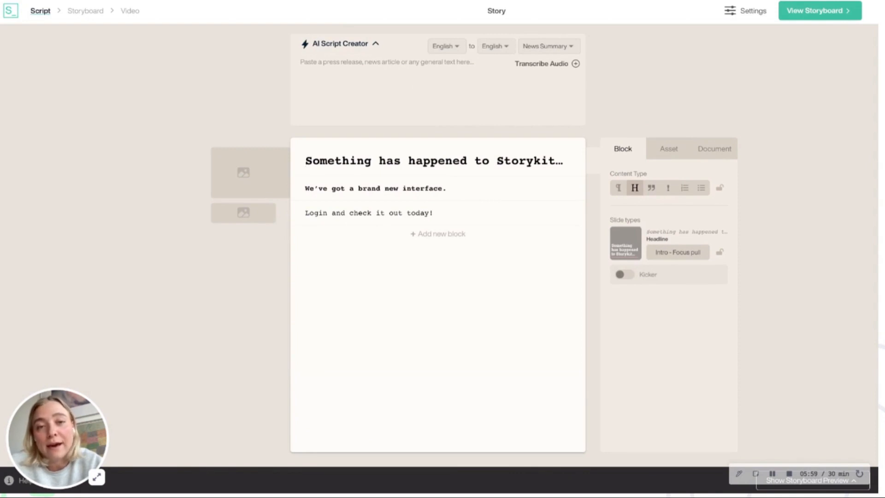
pyautogui.moveTo(439, 216); pyautogui.dragTo(305, 161)
pyautogui.click(455, 216)
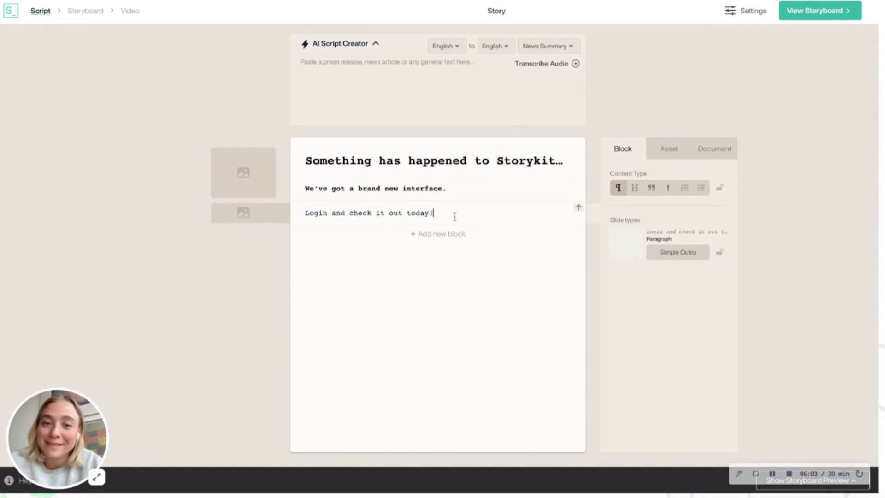
pyautogui.moveTo(467, 219); pyautogui.dragTo(312, 161)
pyautogui.click(470, 210)
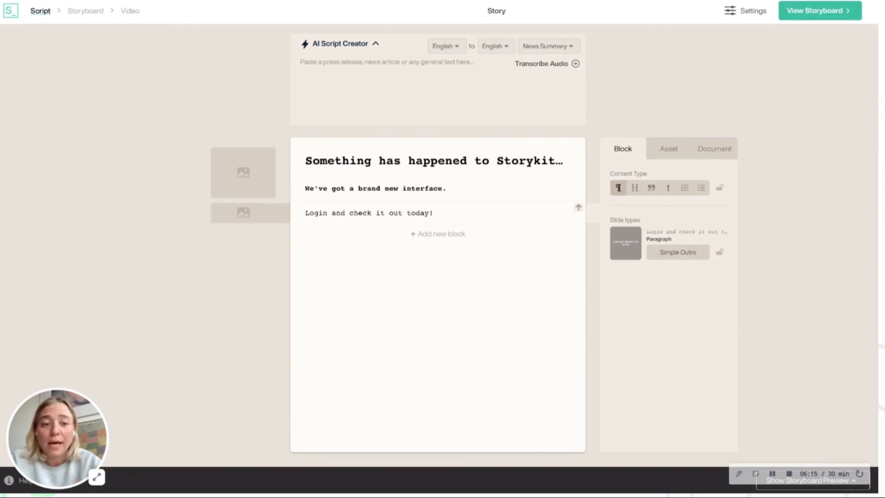
# - Show the storyboard preview and search all stock asset services for "happy people" to fill the first asset group
pyautogui.click(838, 487)
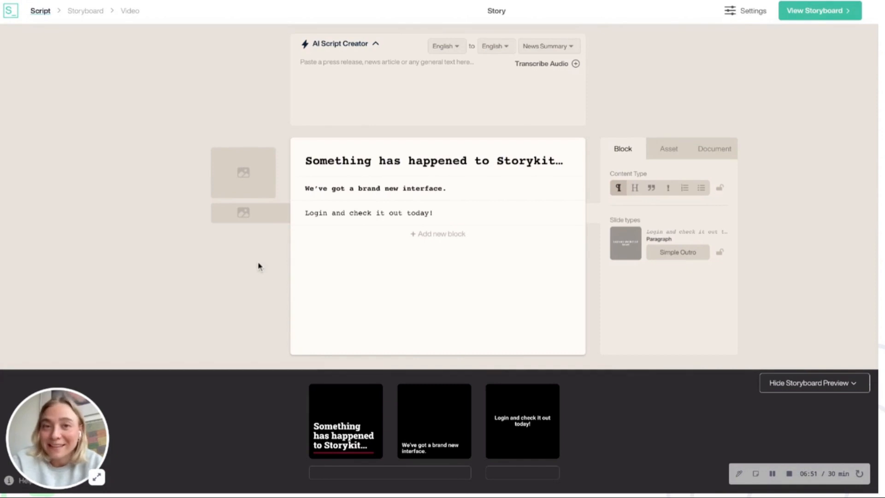
pyautogui.click(243, 160)
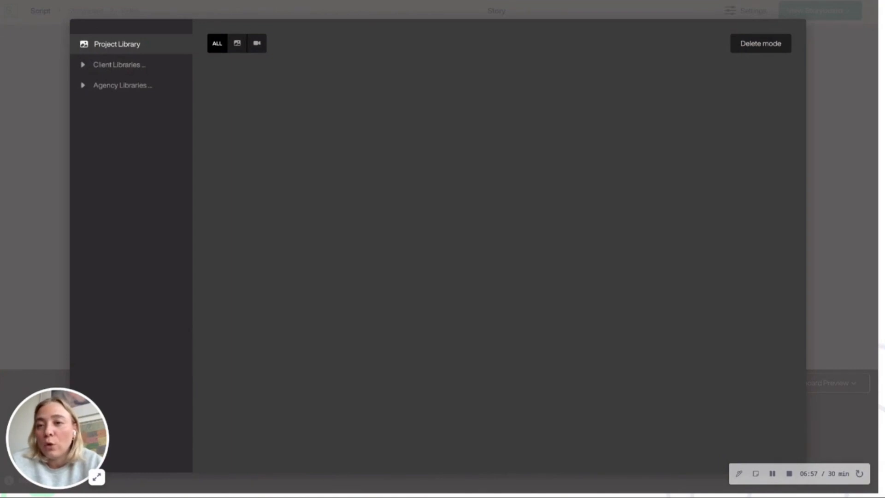
pyautogui.click(113, 63)
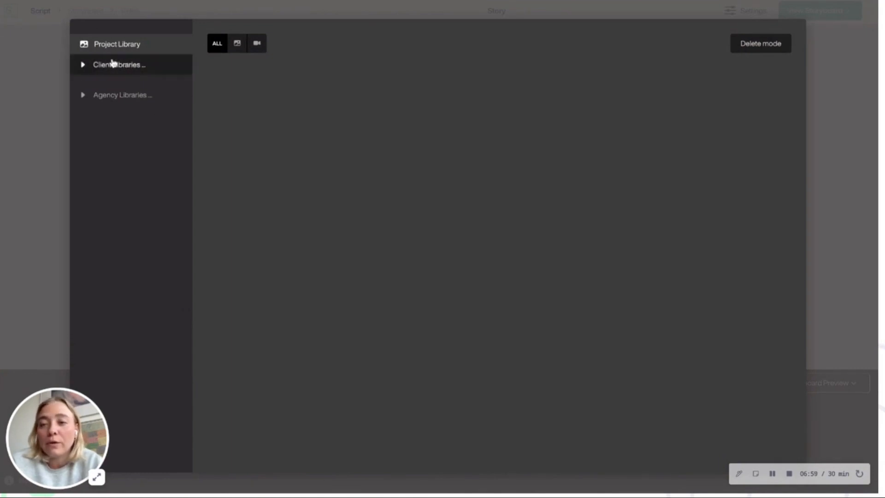
pyautogui.click(114, 49)
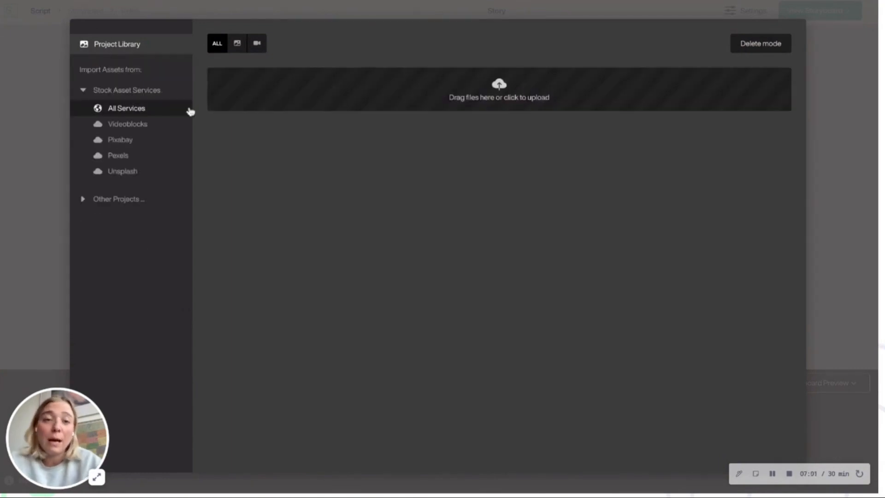
pyautogui.click(128, 106)
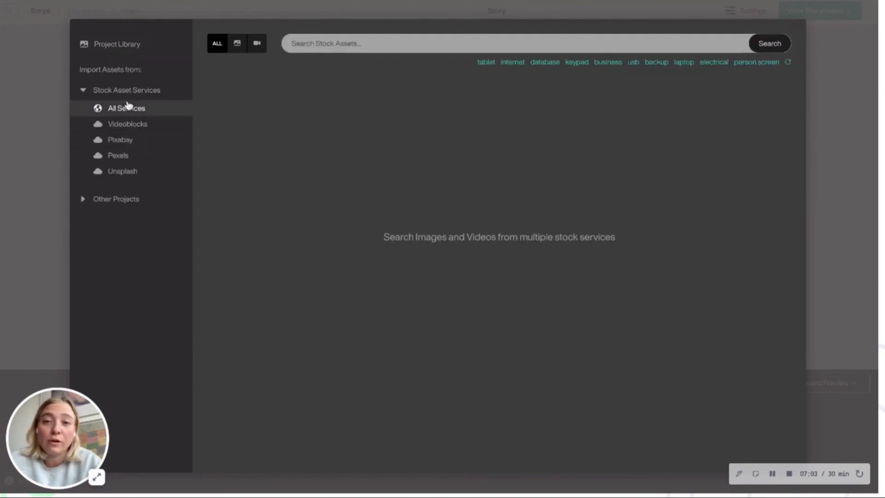
pyautogui.click(399, 47)
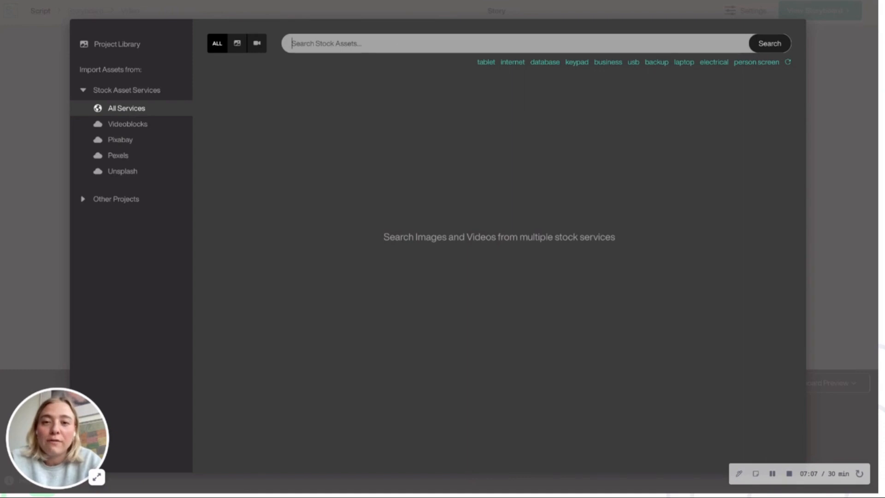
pyautogui.write('happy people')
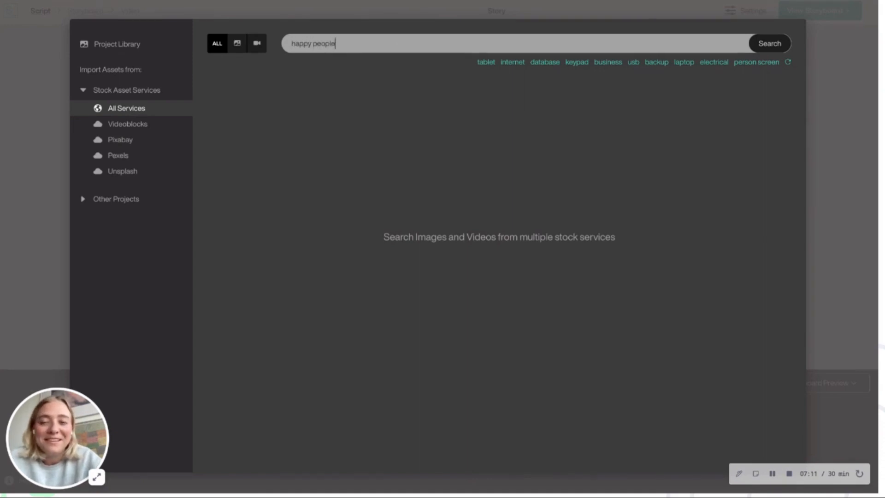
pyautogui.press('Return')
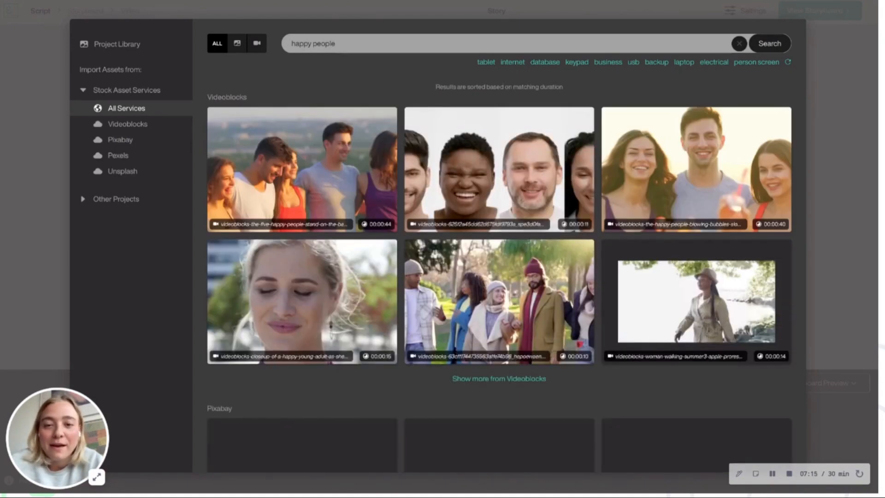
# - Import the Videoblocks clip of happy people blowing bubbles into the first asset group and extend that group over the last block
pyautogui.moveTo(780, 183)
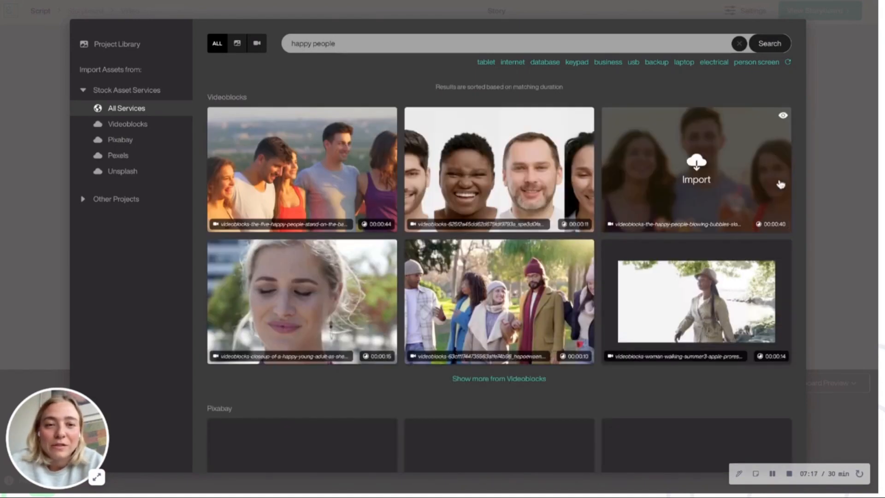
pyautogui.click(702, 174)
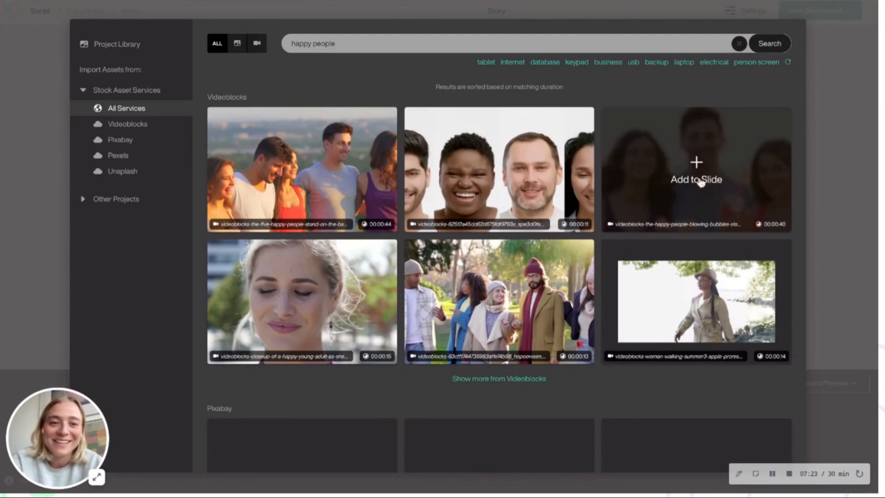
pyautogui.click(694, 171)
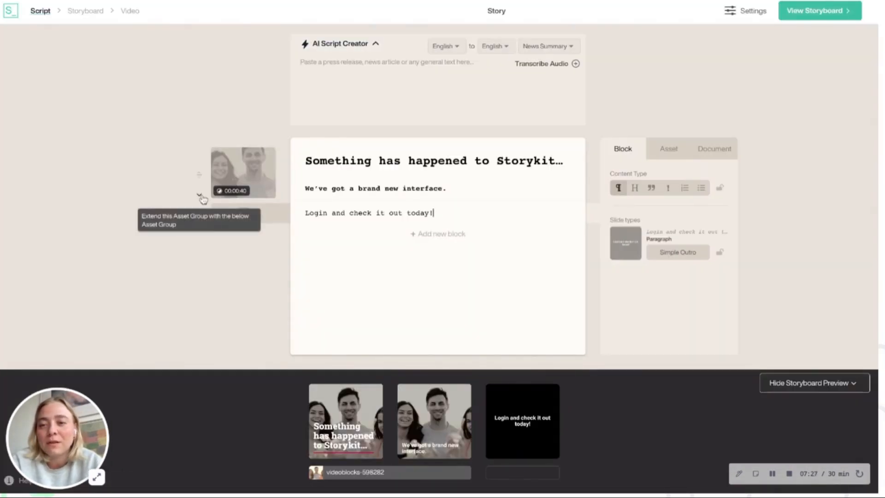
pyautogui.click(201, 197)
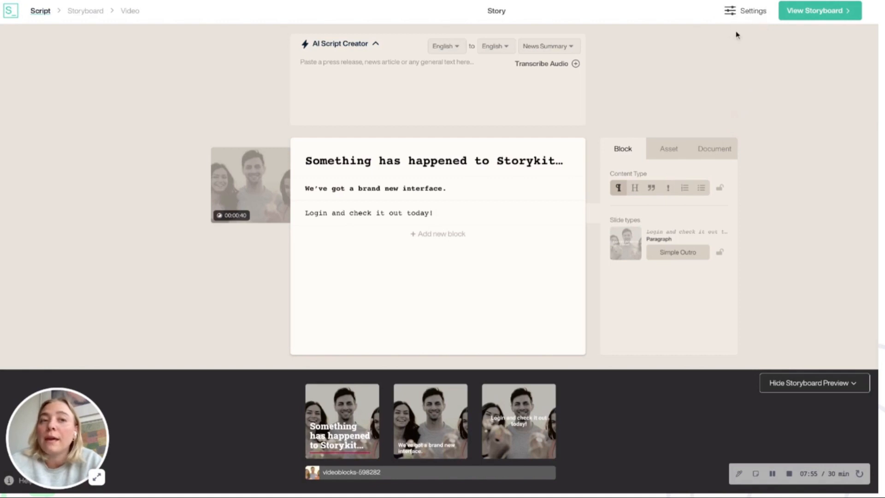
# - Change the video format to 16:9 and save it
pyautogui.click(758, 20)
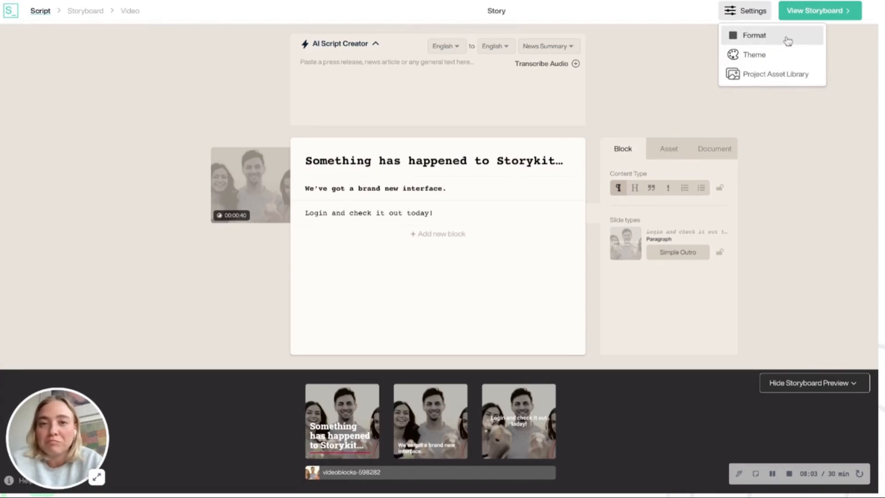
pyautogui.click(788, 40)
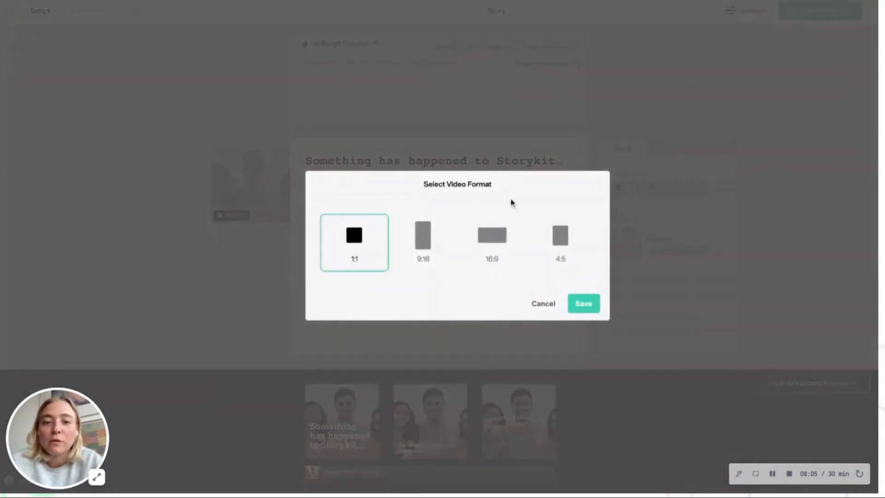
pyautogui.click(501, 249)
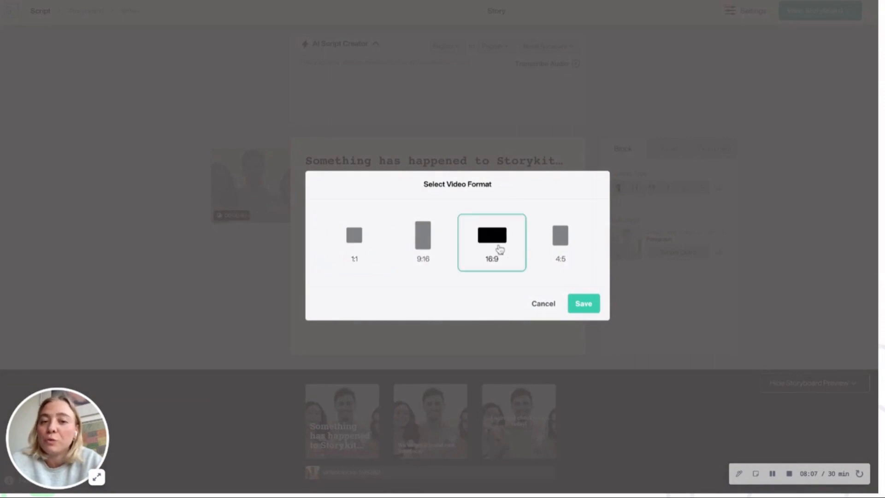
pyautogui.click(580, 301)
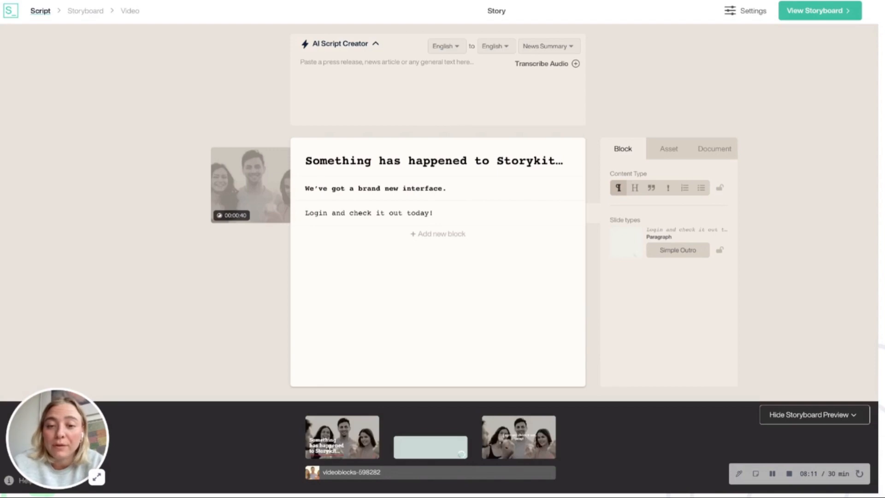
# - Switch the video's theme to Happy and save the selection
pyautogui.click(755, 14)
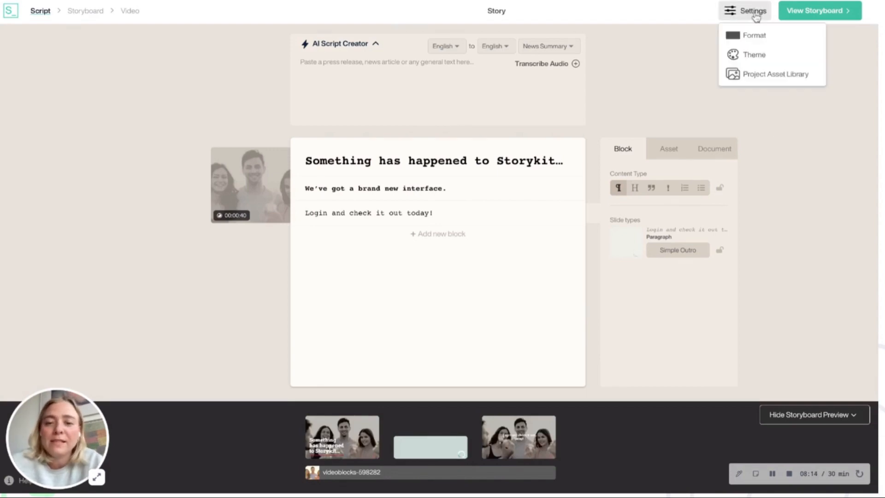
pyautogui.click(759, 59)
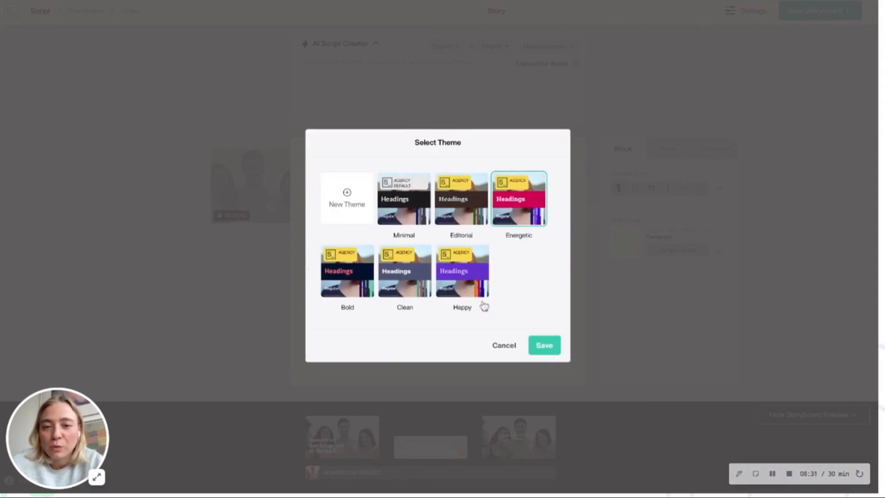
pyautogui.click(465, 274)
pyautogui.click(545, 347)
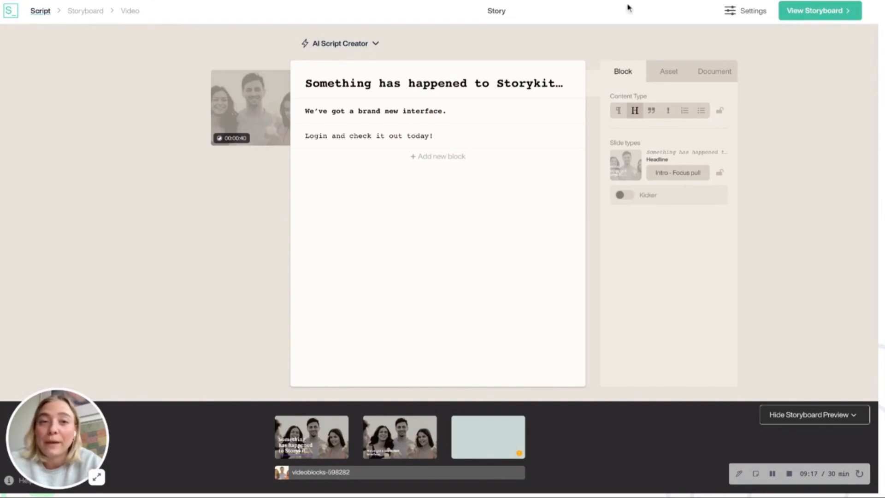
# - Create a storyboard from the current script and open the new storyboard
pyautogui.click(838, 13)
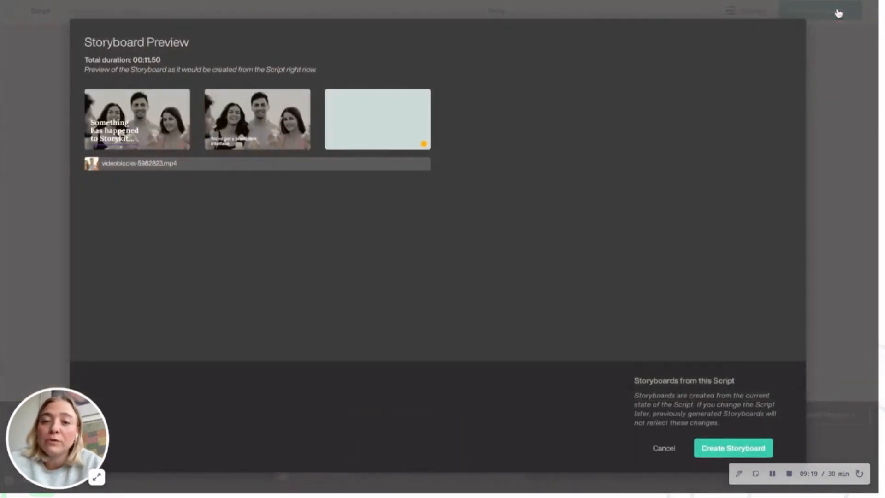
pyautogui.click(718, 447)
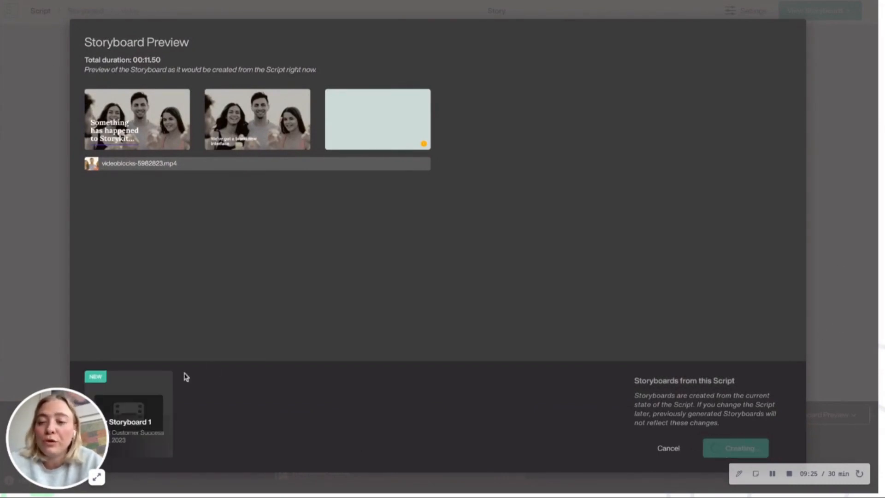
pyautogui.moveTo(138, 405)
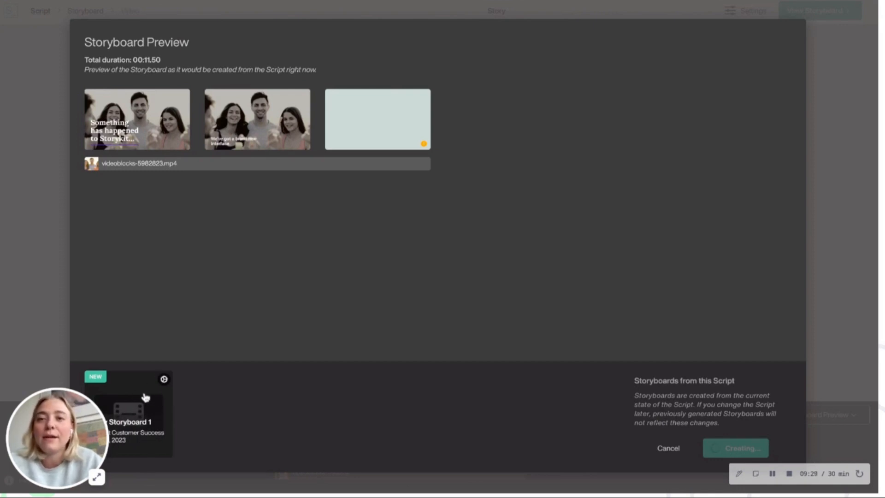
pyautogui.click(146, 397)
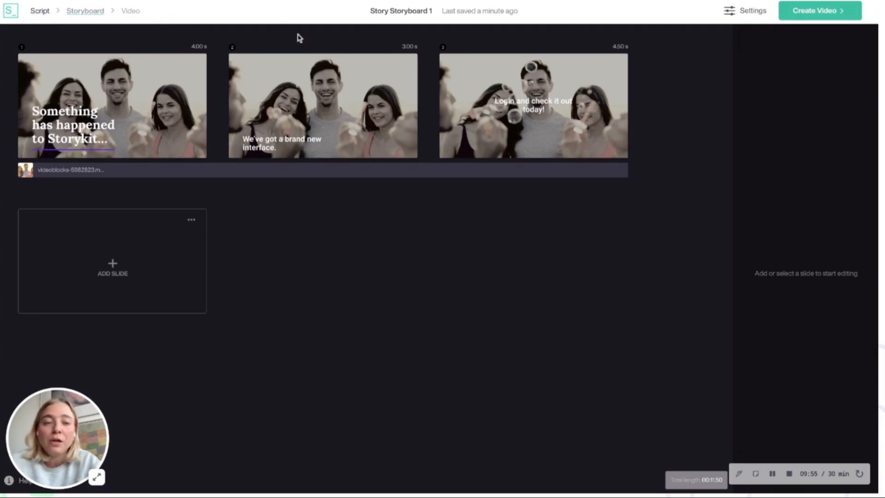
# - Look over the storyboard's settings options and create the video in Full HD
pyautogui.click(744, 15)
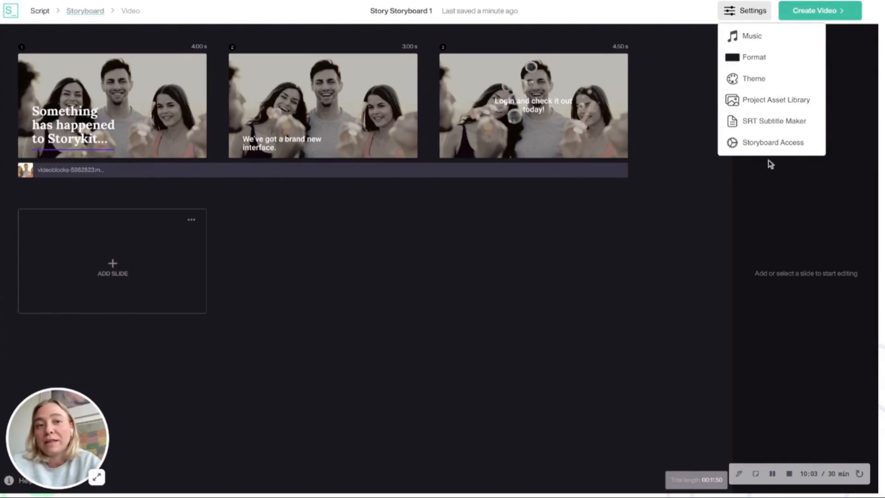
pyautogui.click(749, 13)
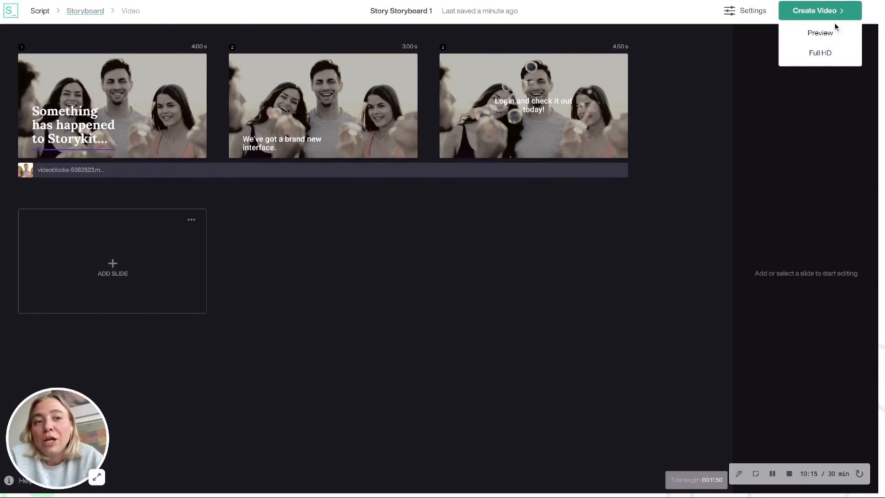
pyautogui.click(837, 61)
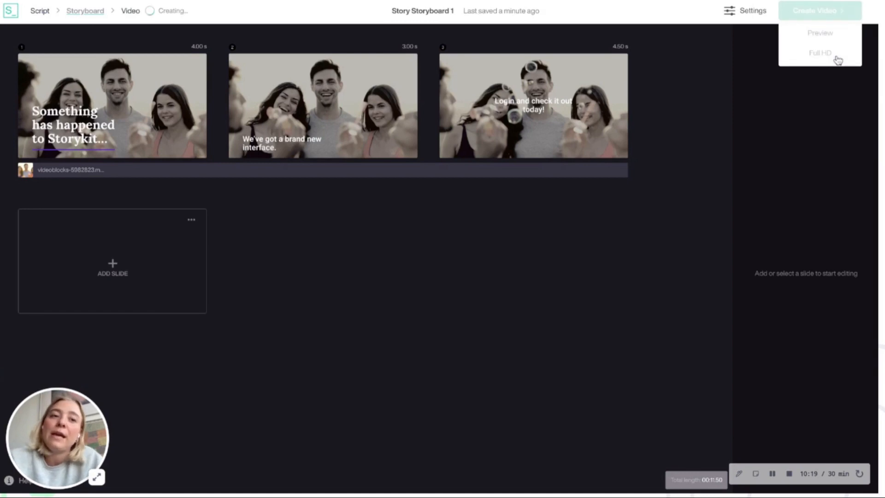